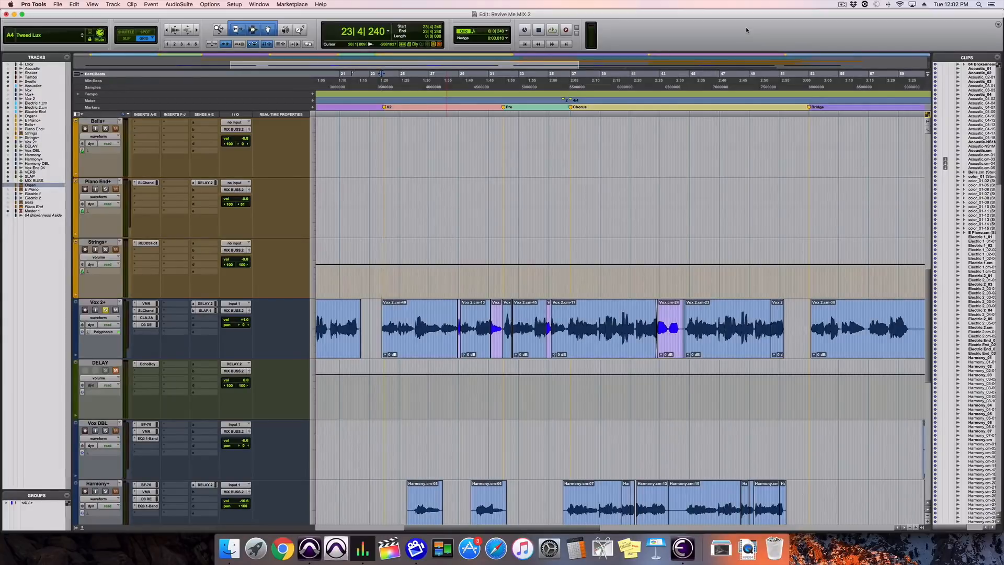
# Audition the Vox 2+ lead vocal in solo, and compare it unsoloed within the full mix
pyautogui.press('space')
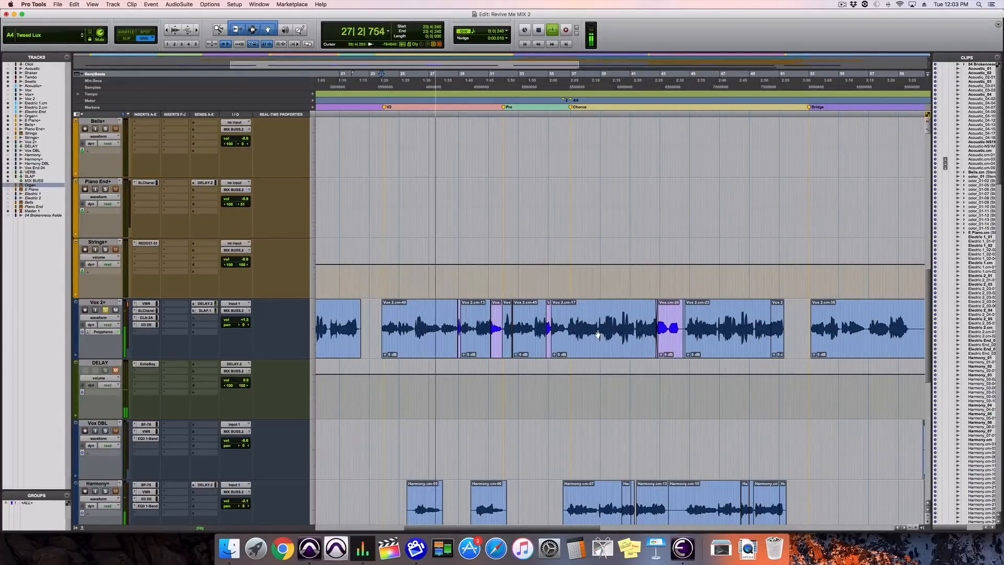
pyautogui.press('space')
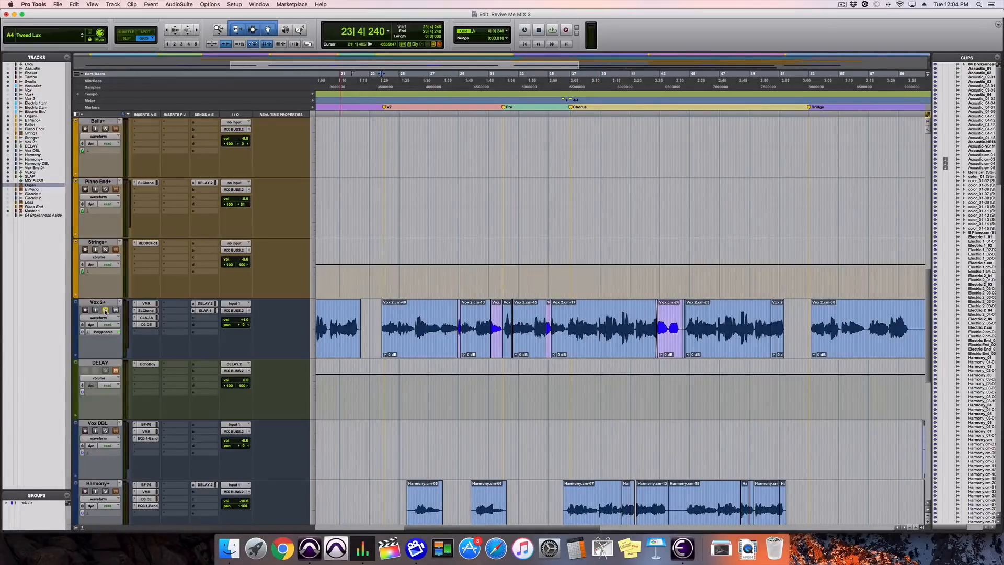
pyautogui.click(105, 310)
pyautogui.press('space')
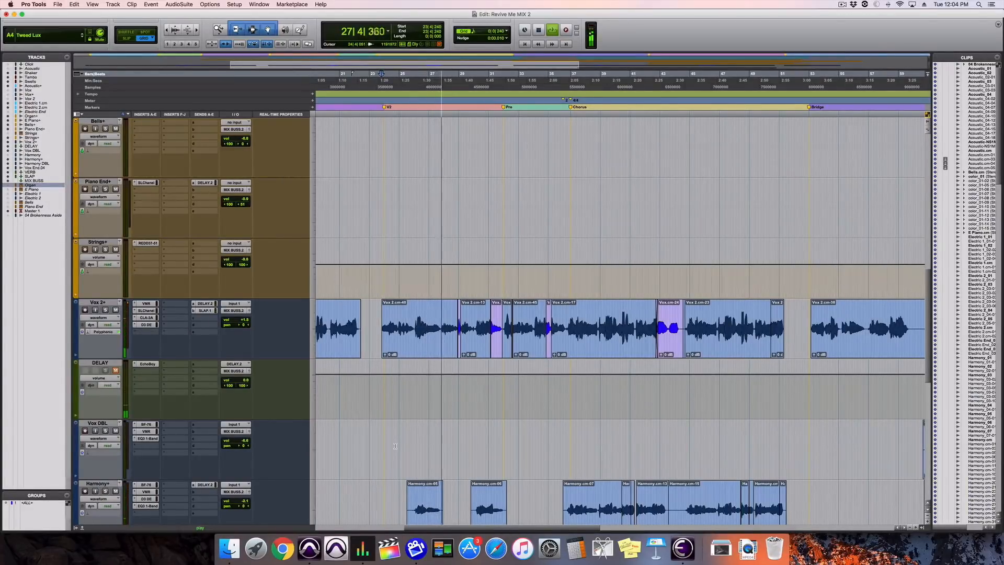
pyautogui.press('space')
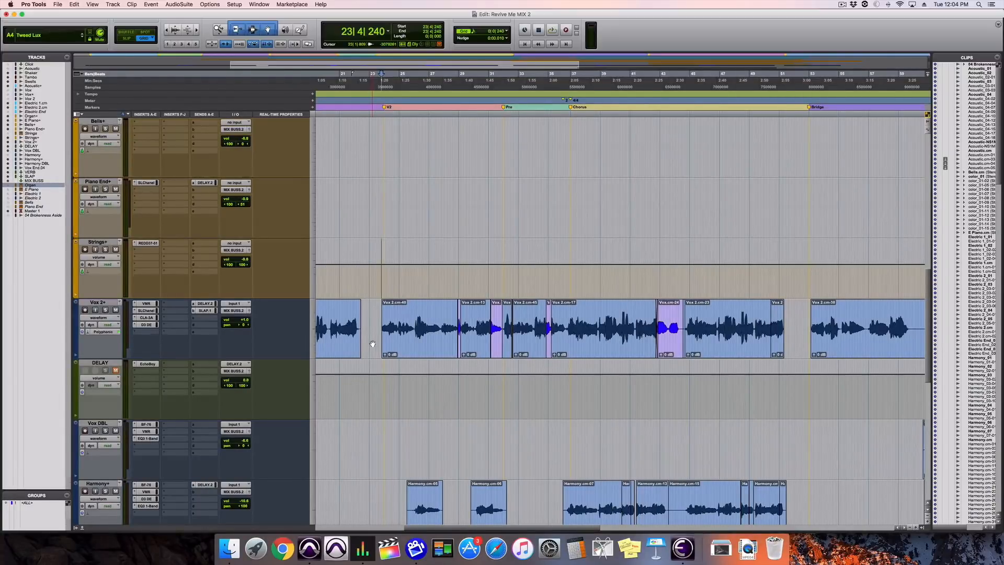
# Open iZotope Ozone 5 on the MIX BUSS track in the mixer and enable its Reverb module
pyautogui.press('super+equal')
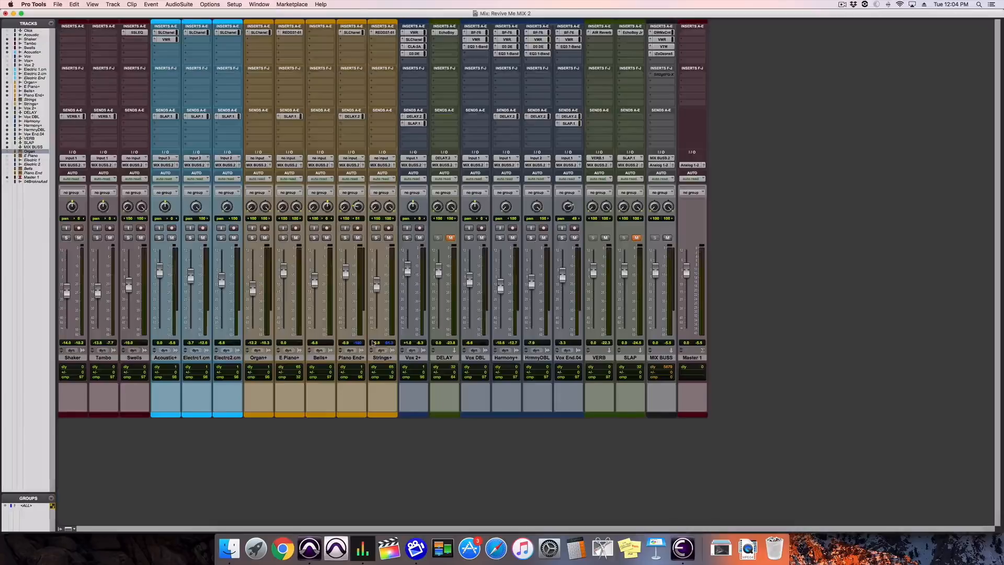
pyautogui.click(663, 55)
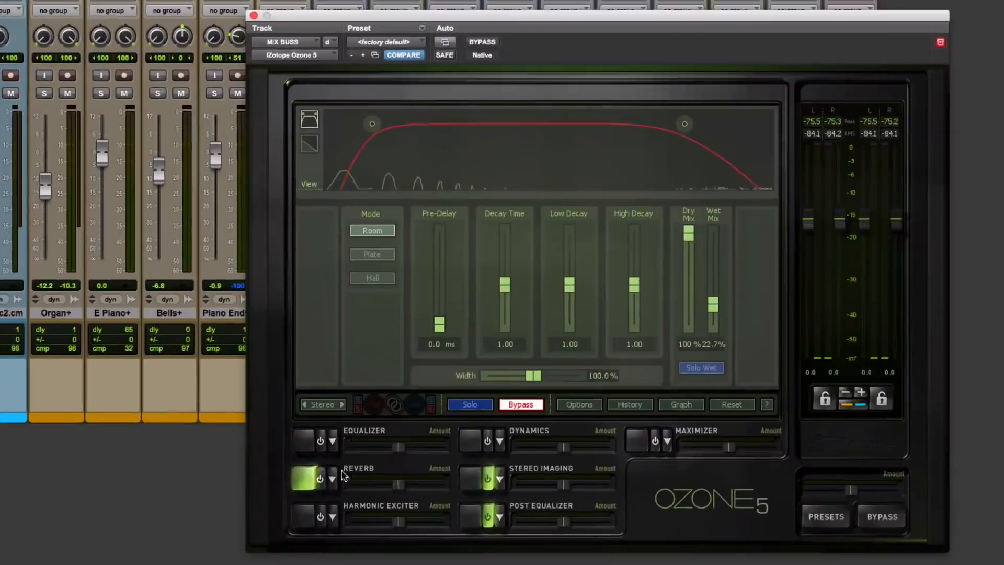
pyautogui.click(320, 478)
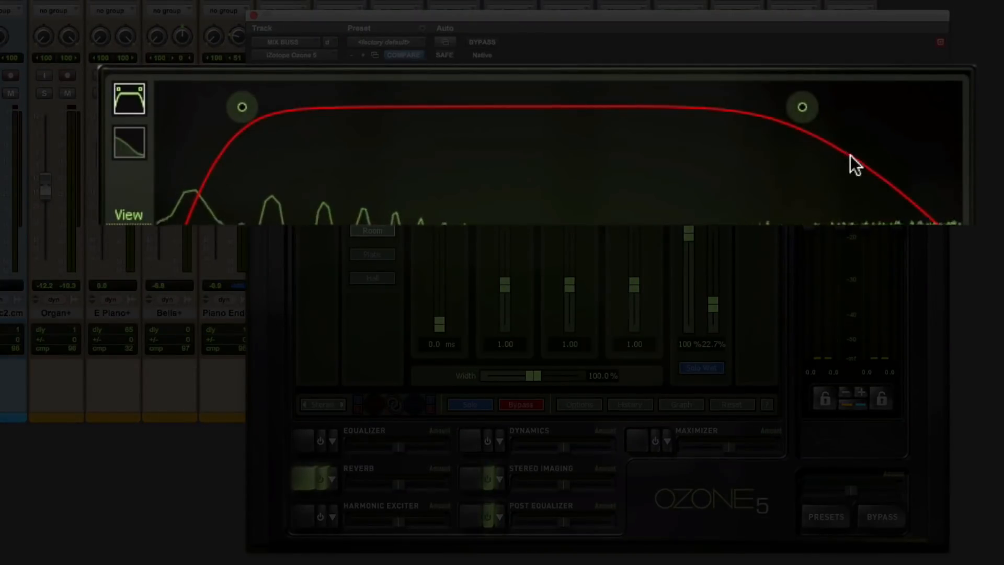
# Check the frequencies of the reverb's high and low cutoff filters and close the plug-in window
pyautogui.moveTo(807, 105)
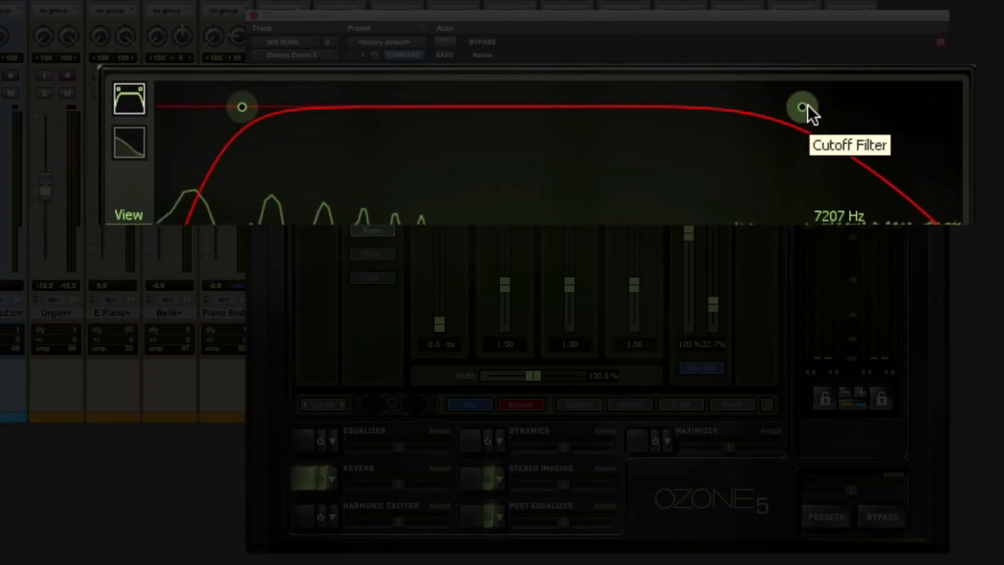
pyautogui.click(807, 106)
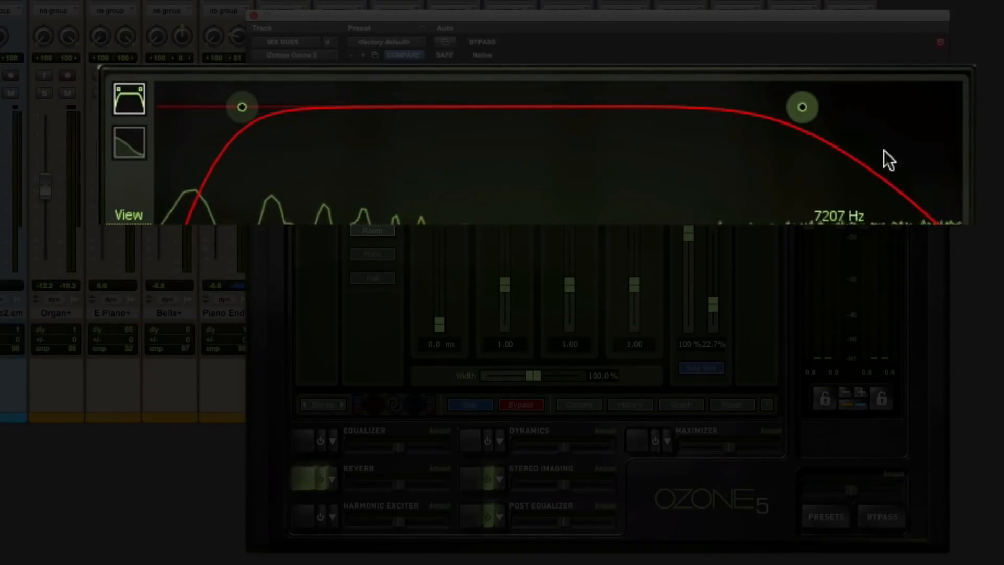
pyautogui.click(243, 107)
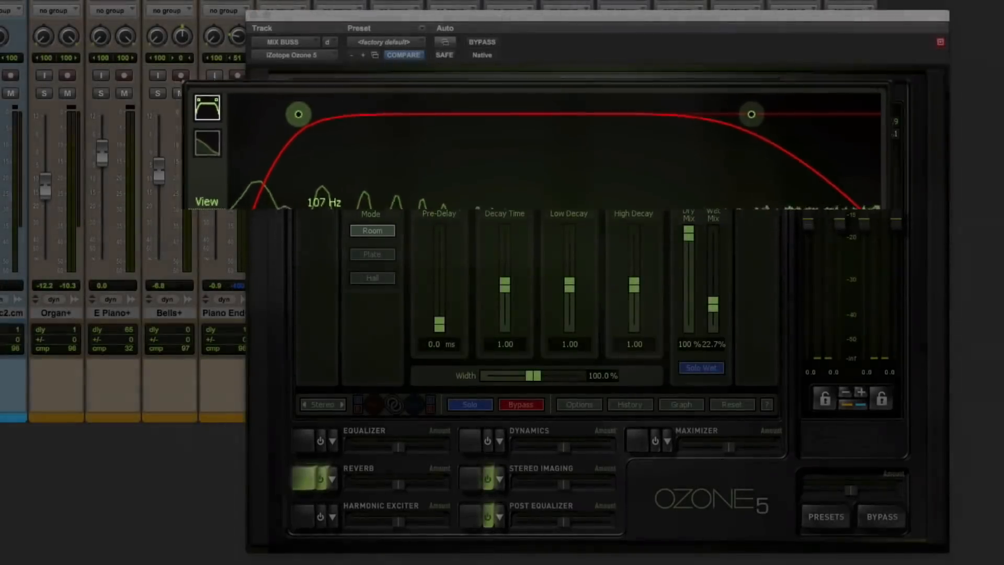
pyautogui.click(253, 17)
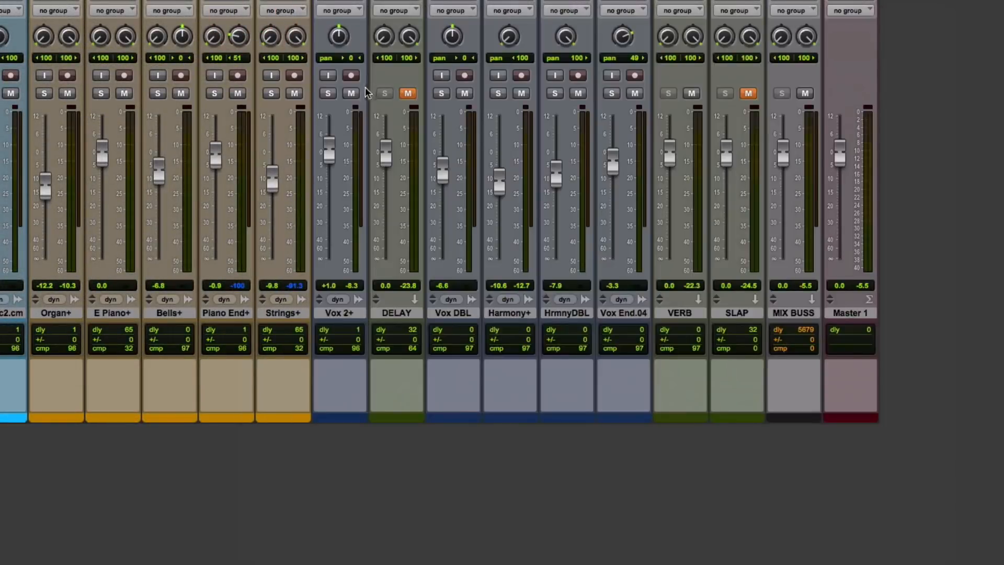
# Solo the Vox 2+ track and audition it through the mix bus reverb
pyautogui.click(328, 93)
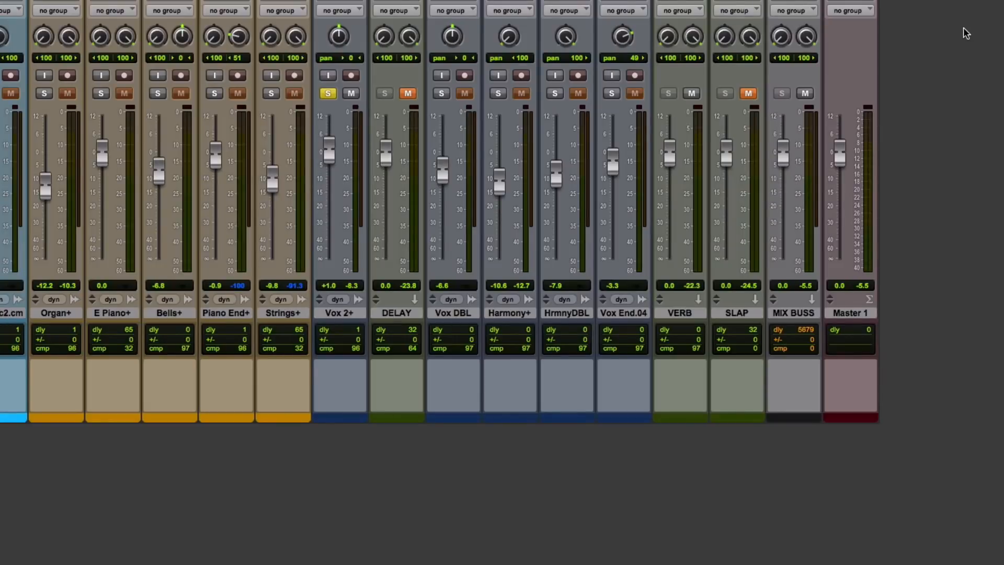
pyautogui.press('space')
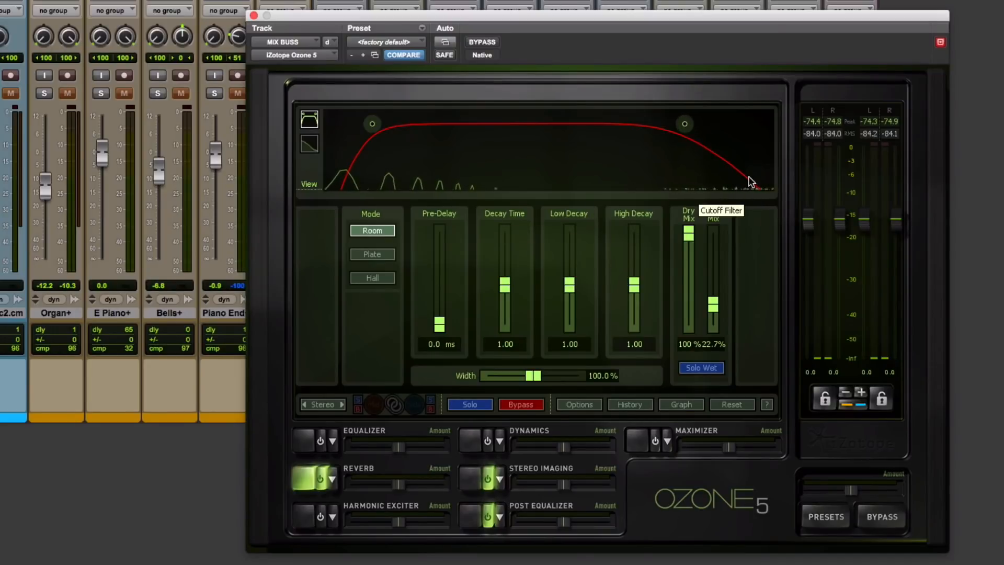
pyautogui.click(254, 15)
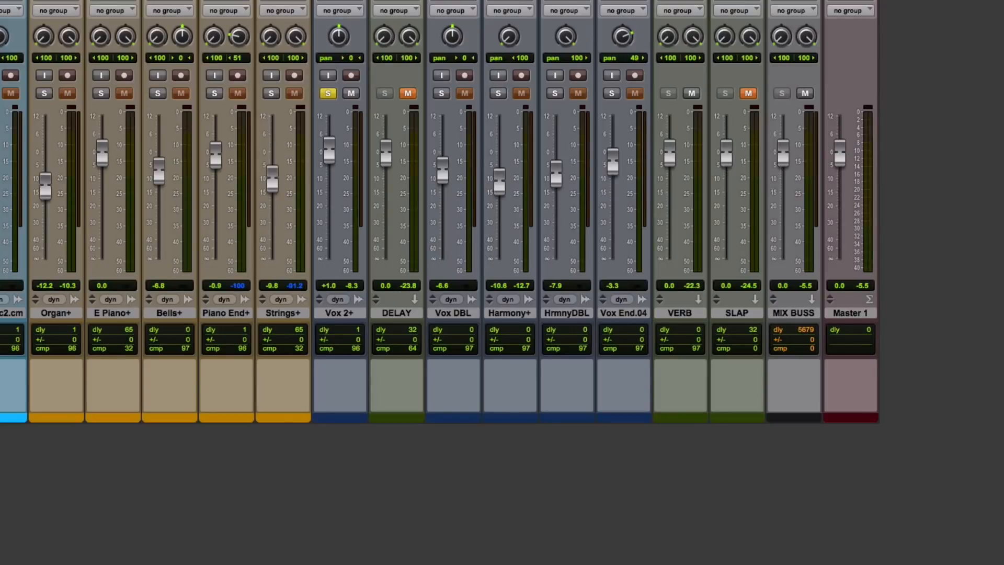
pyautogui.press('space')
# Unmute the SLAP track, review its EchoBoy Jr. settings and audition the slap echo on the soloed vocal
pyautogui.click(740, 313)
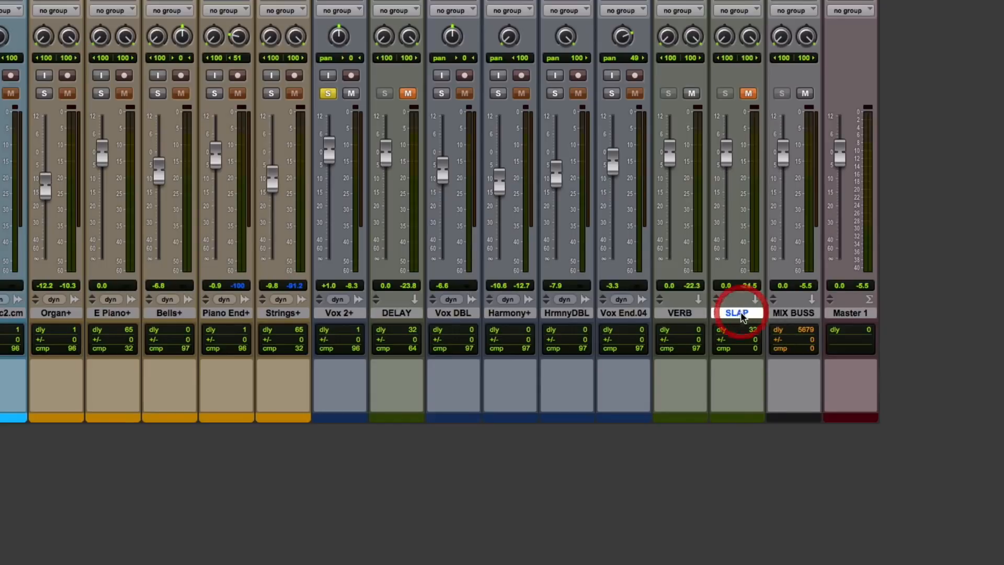
pyautogui.click(748, 94)
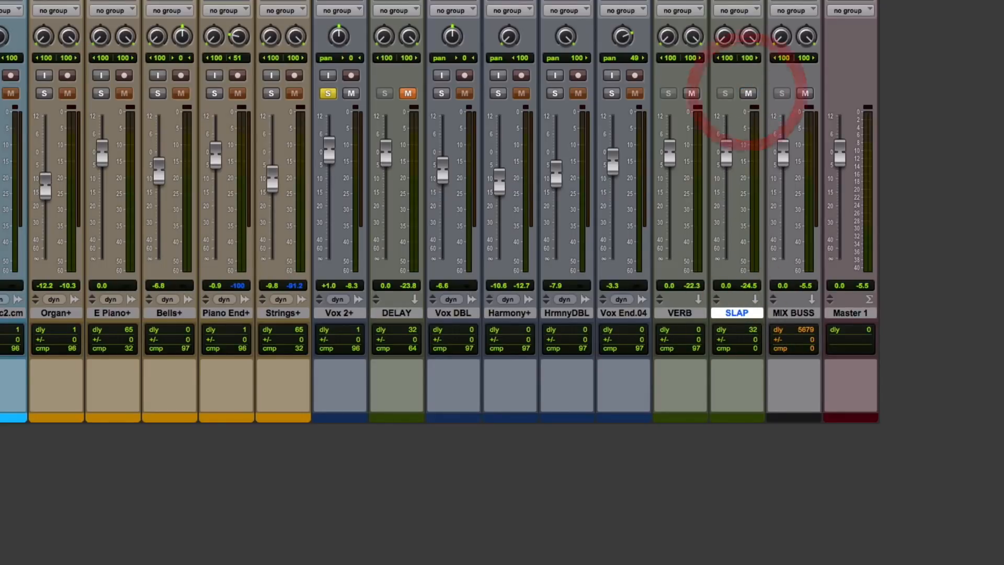
pyautogui.click(736, 2)
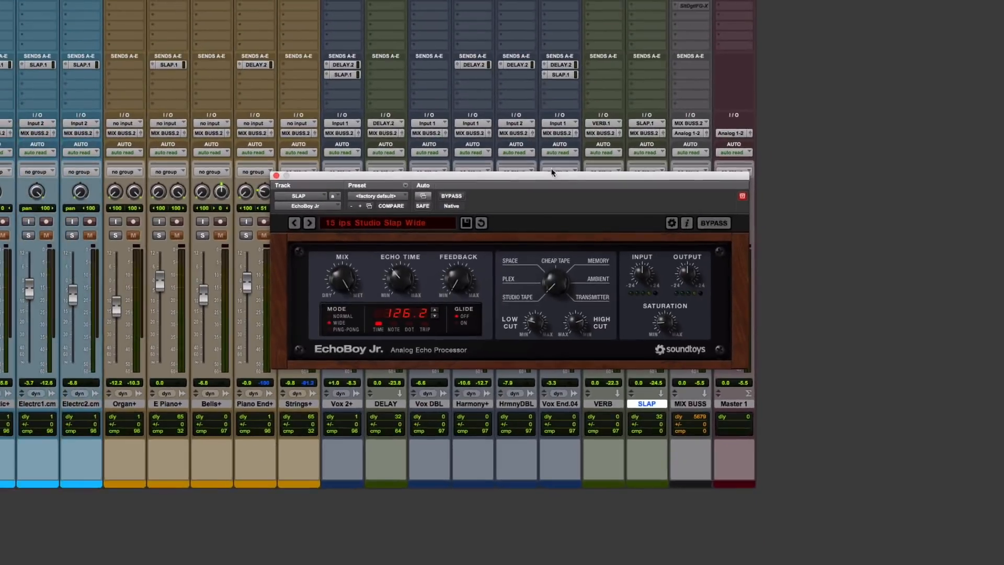
pyautogui.moveTo(615, 83); pyautogui.dragTo(776, 110)
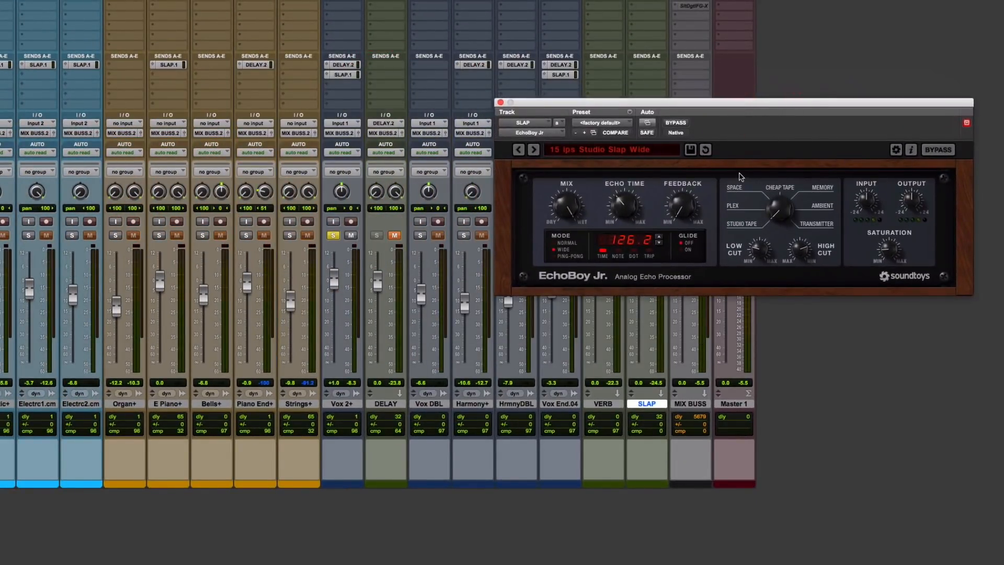
pyautogui.press('space')
pyautogui.click(500, 102)
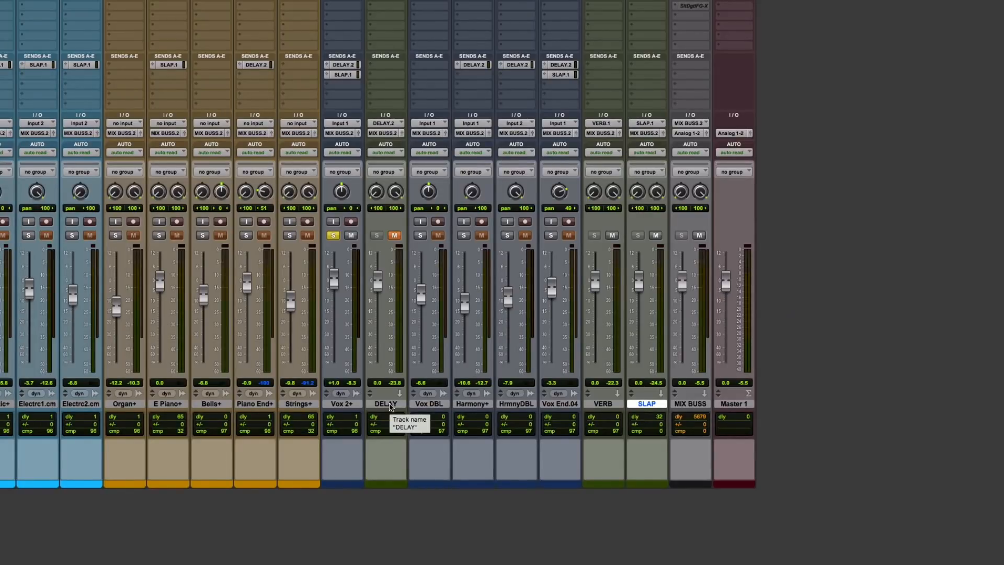
# Unmute the DELAY track and review the settings of its EchoBoy plug-in
pyautogui.click(394, 235)
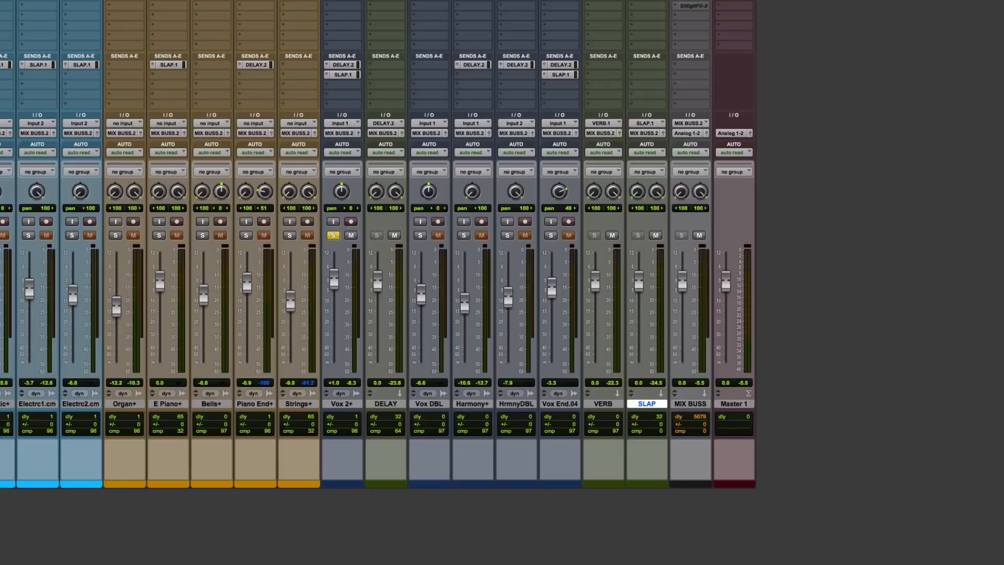
pyautogui.click(385, 1)
pyautogui.moveTo(630, 103); pyautogui.dragTo(552, 101)
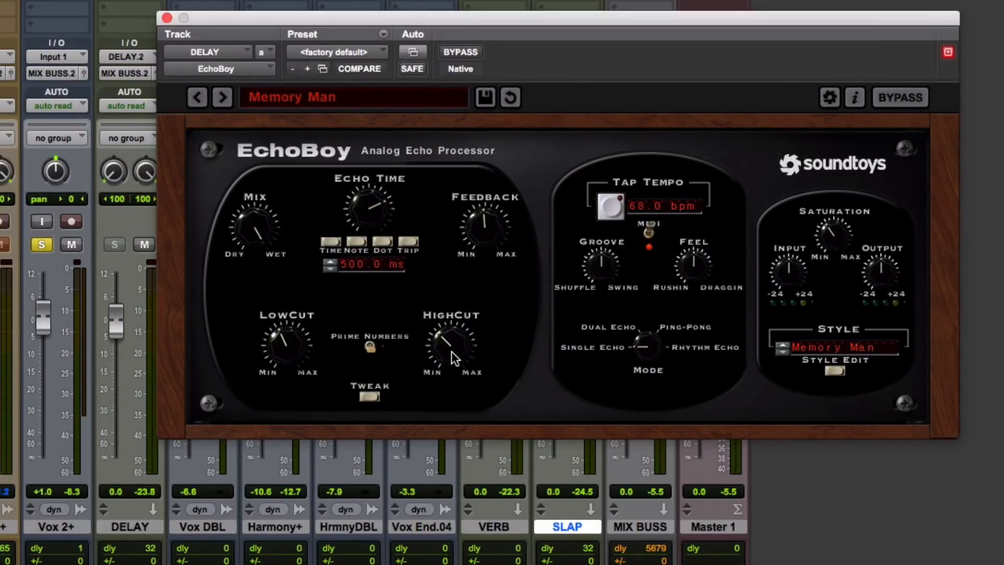
pyautogui.moveTo(431, 13); pyautogui.dragTo(460, 30)
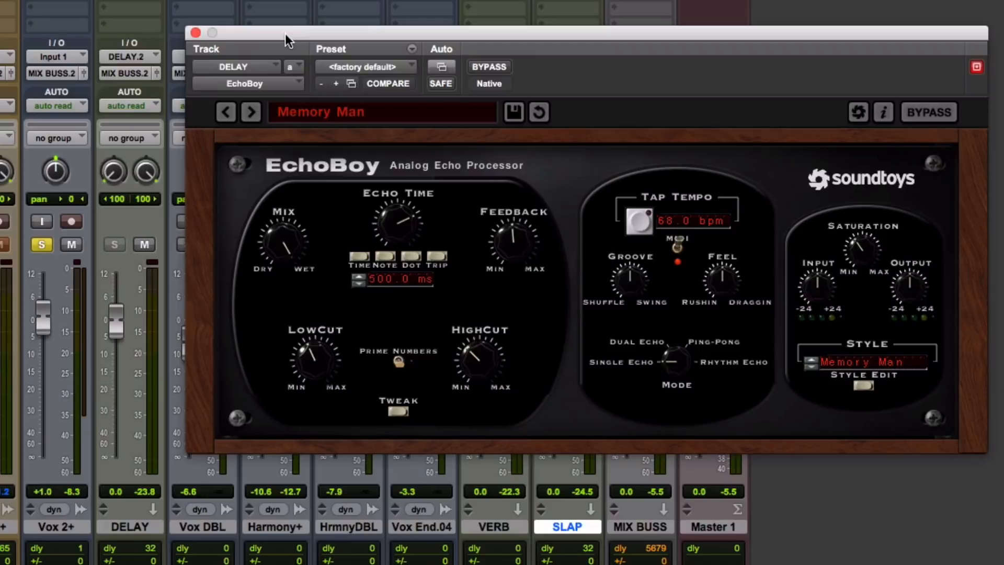
pyautogui.click(196, 33)
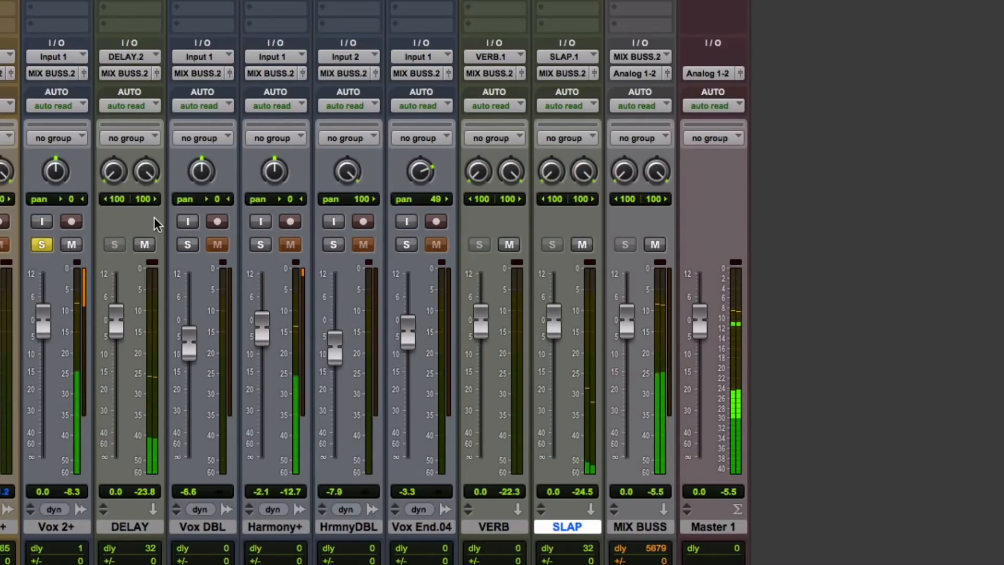
# Mute the DELAY and SLAP tracks and switch off the Ozone 5 Reverb module to hear the vocal dry
pyautogui.click(147, 245)
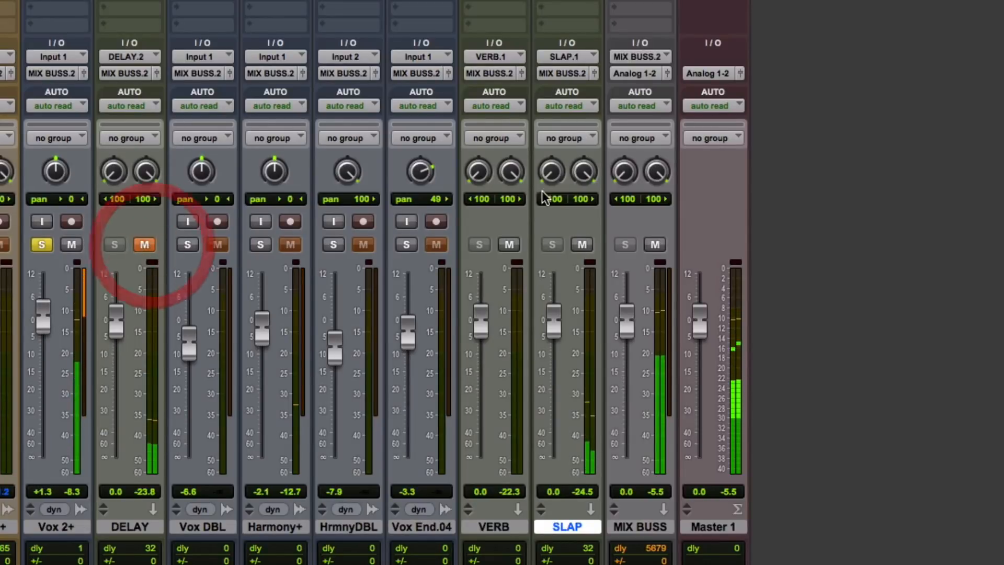
pyautogui.click(584, 244)
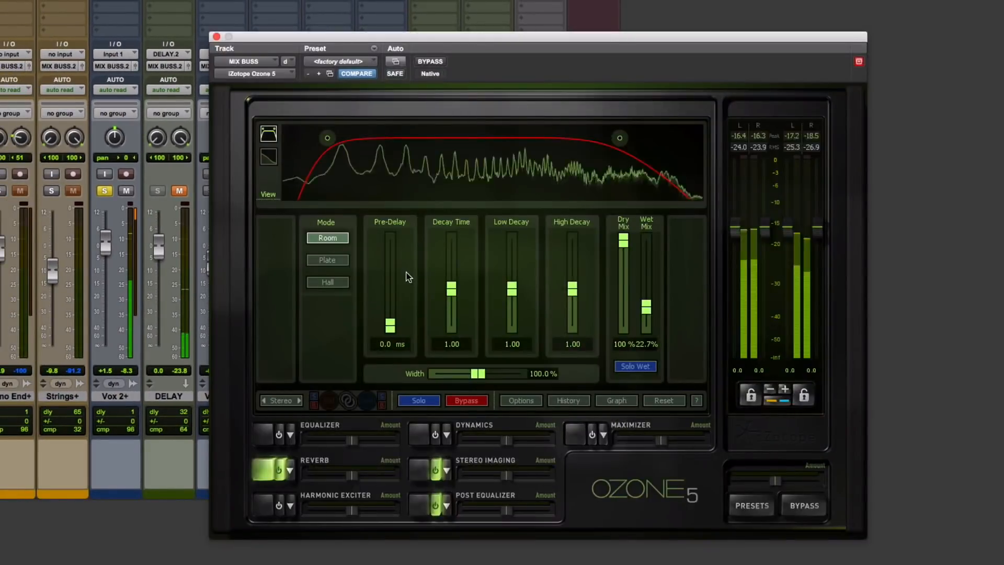
pyautogui.click(279, 469)
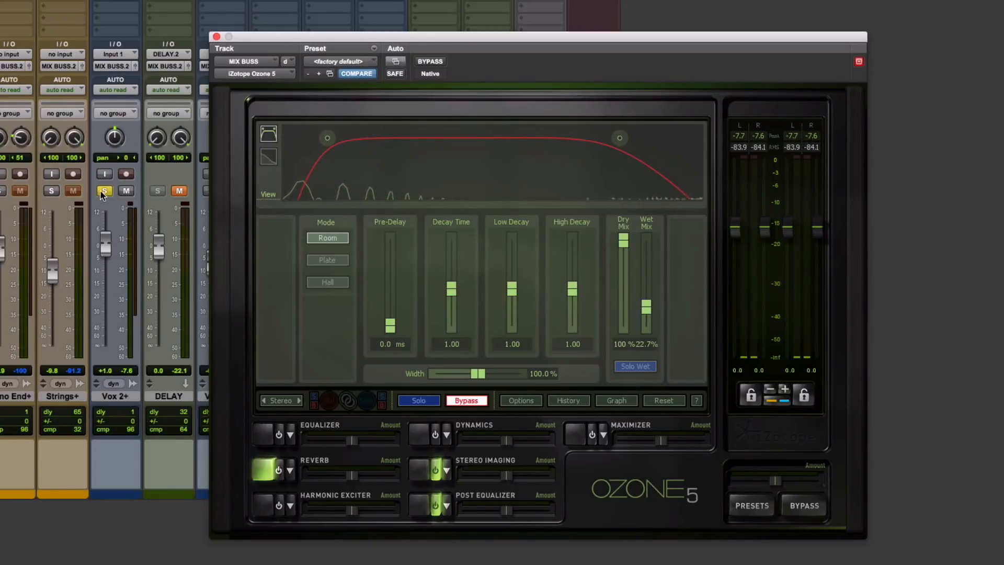
# During playback, switch the Ozone 5 Reverb module back on and unmute the SLAP and DELAY tracks
pyautogui.press('space')
pyautogui.click(279, 470)
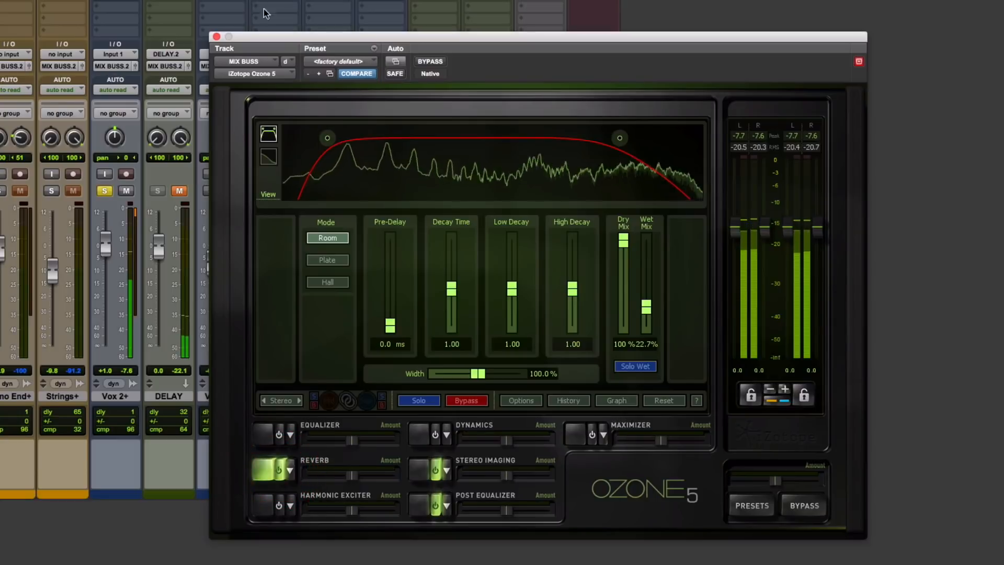
pyautogui.click(216, 36)
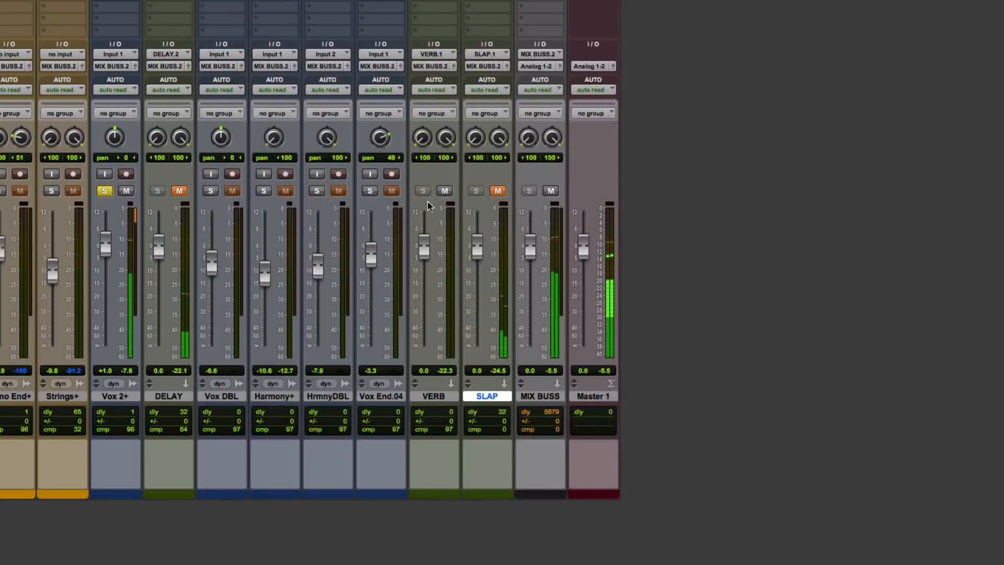
pyautogui.click(497, 190)
pyautogui.click(178, 190)
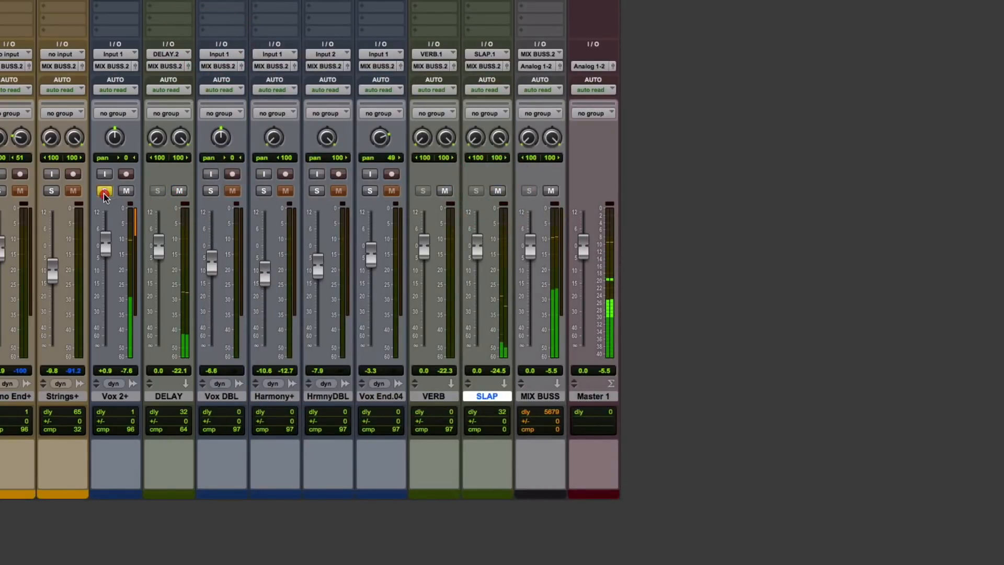
# Unsolo the Vox 2+ track and listen to the vocal effects in the full mix
pyautogui.click(104, 190)
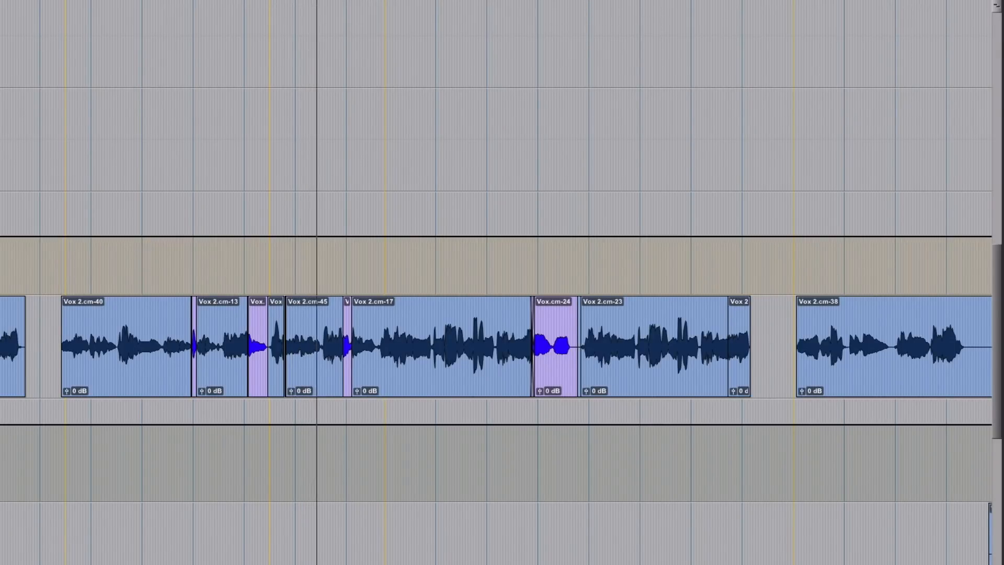
pyautogui.press('space')
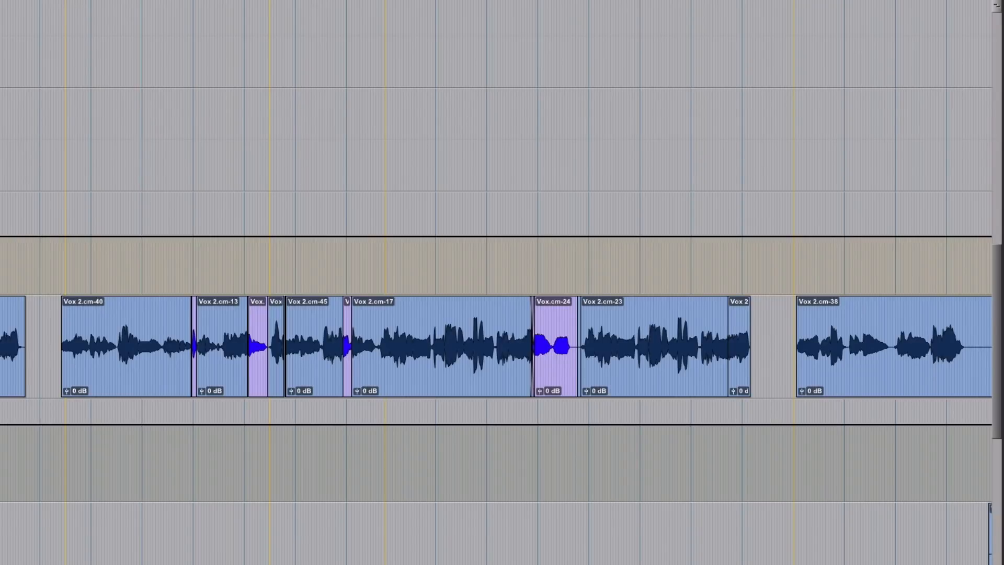